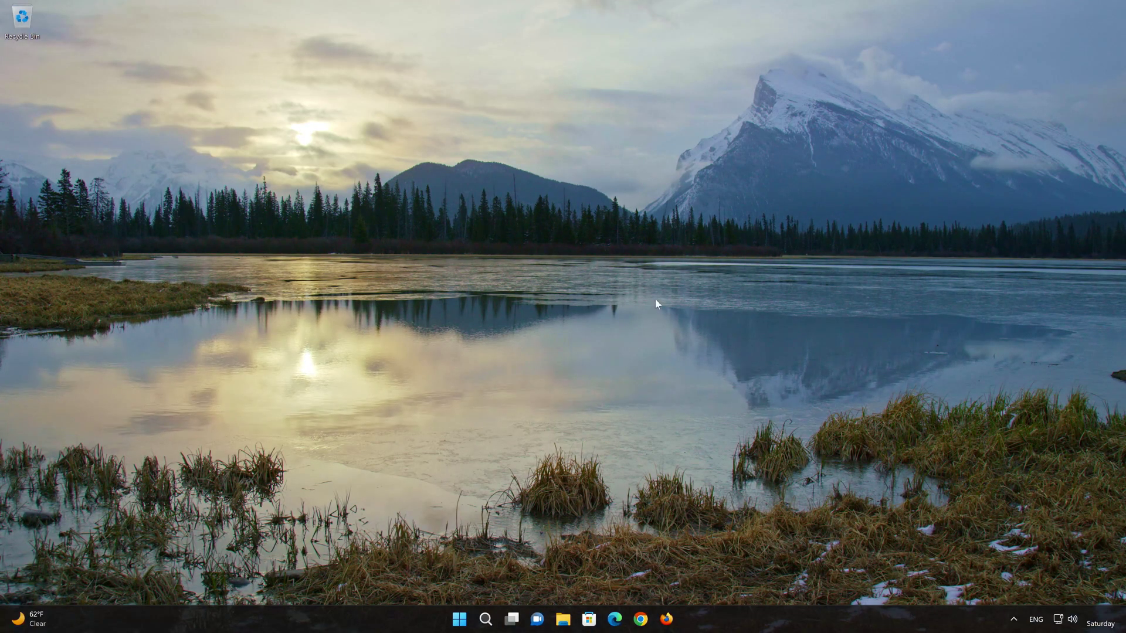
Open Settings > Apps > Installed apps and scroll to the Slack (282 MB) entry
click(460, 618)
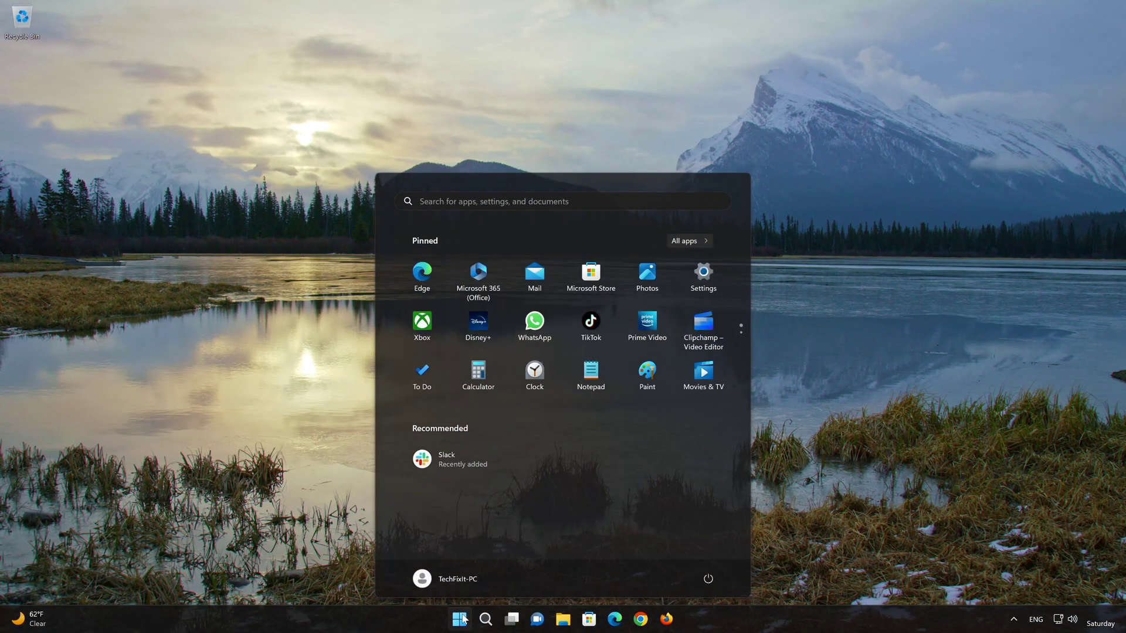
click(695, 287)
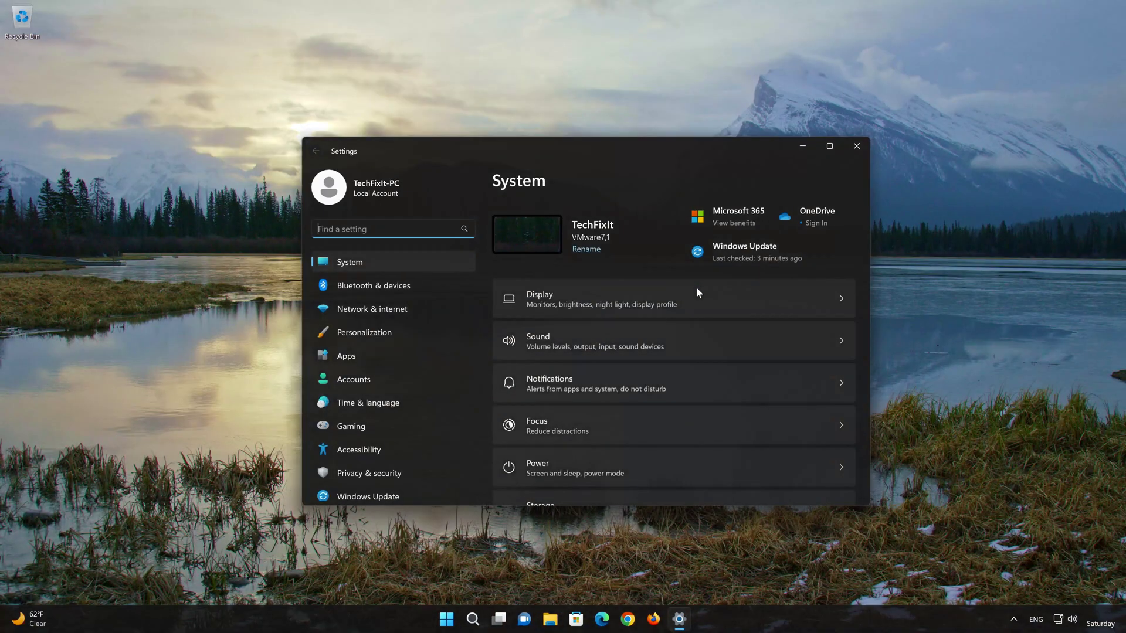
click(376, 357)
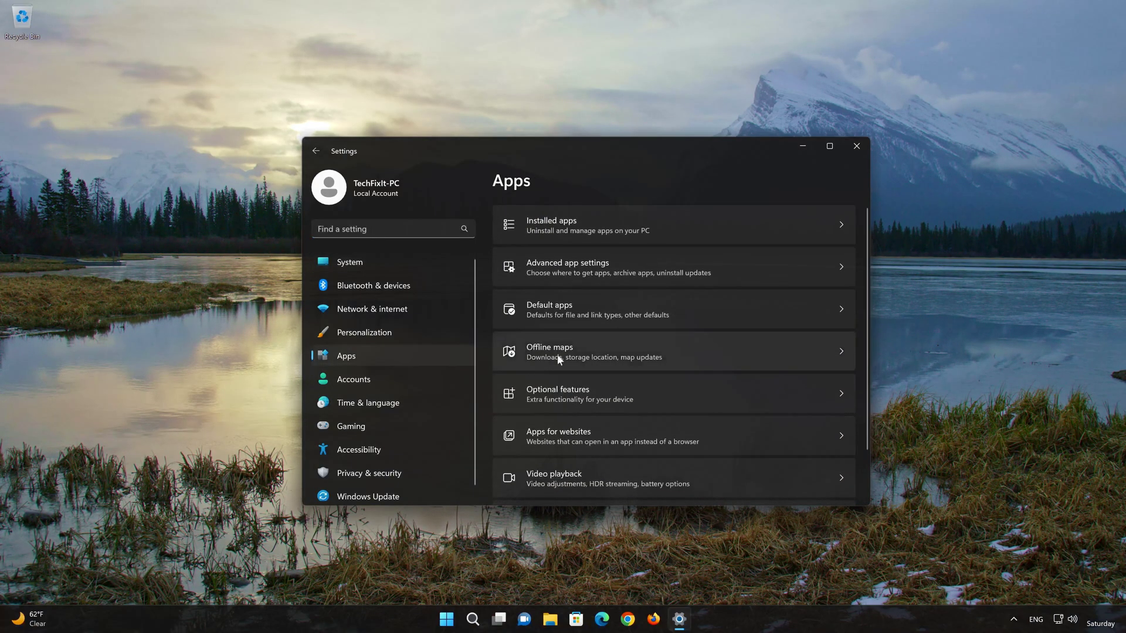
click(566, 231)
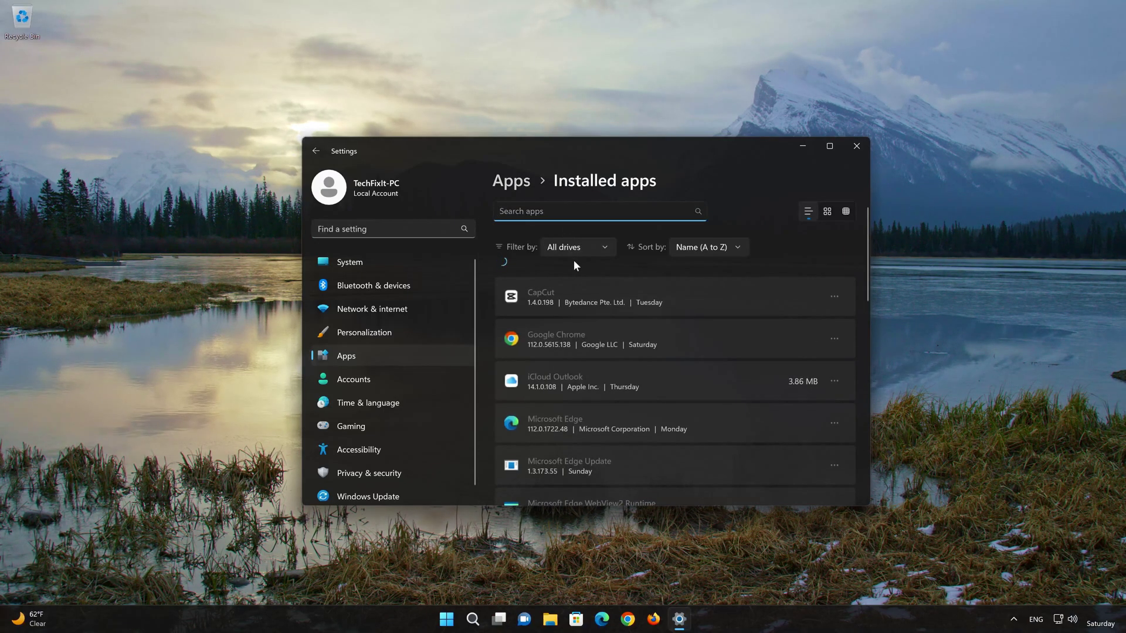
scroll(588, 305, down, 3)
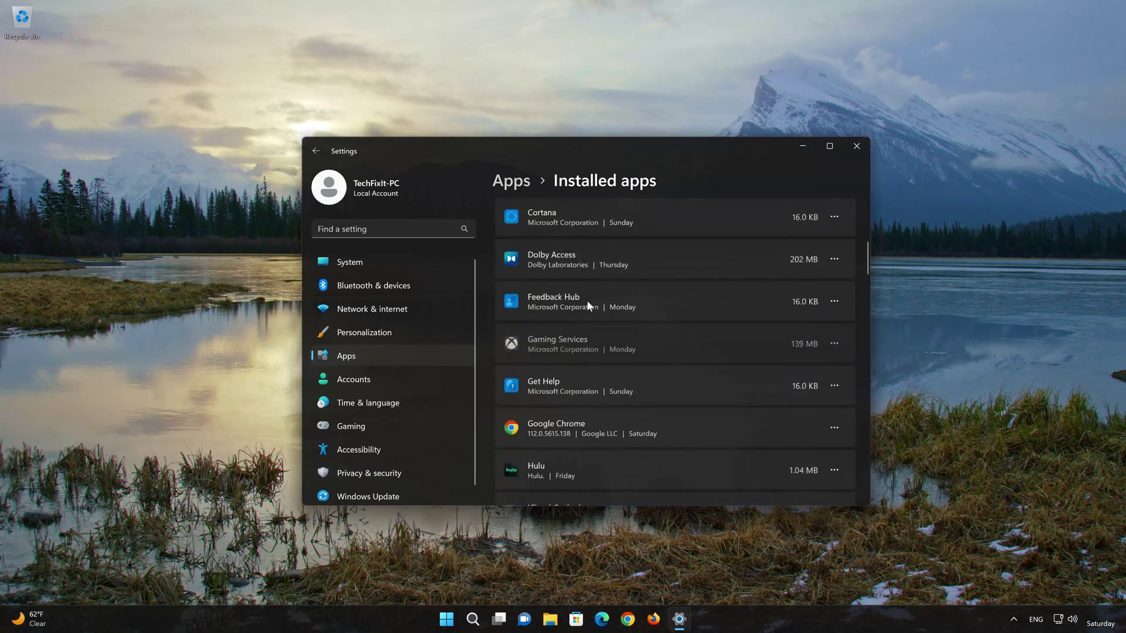
scroll(588, 305, down, 15)
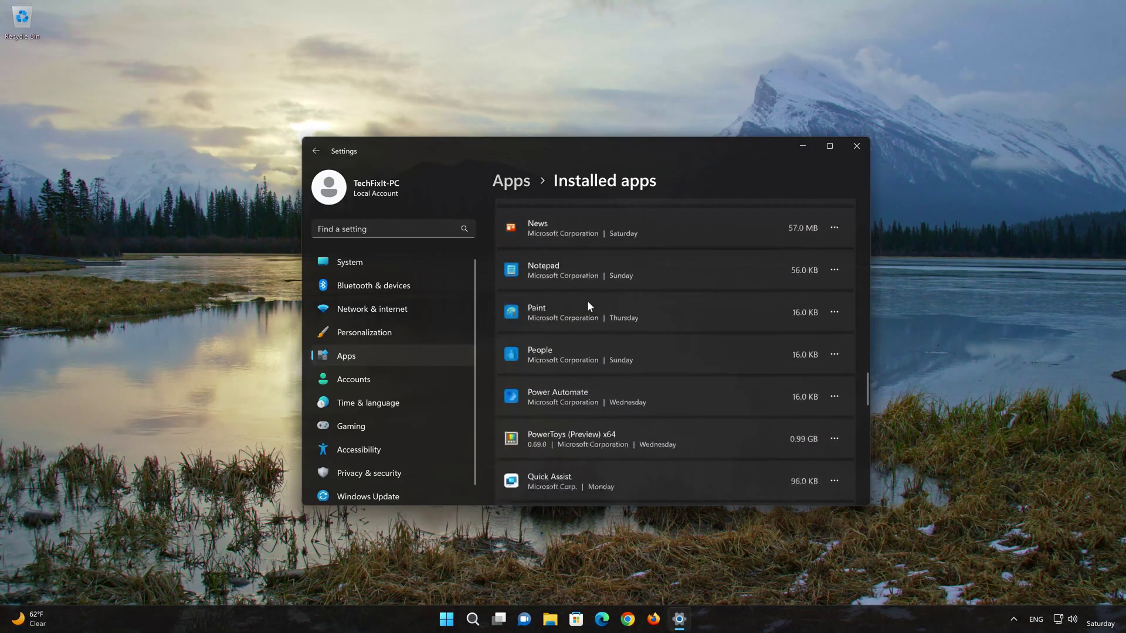
scroll(588, 304, down, 3)
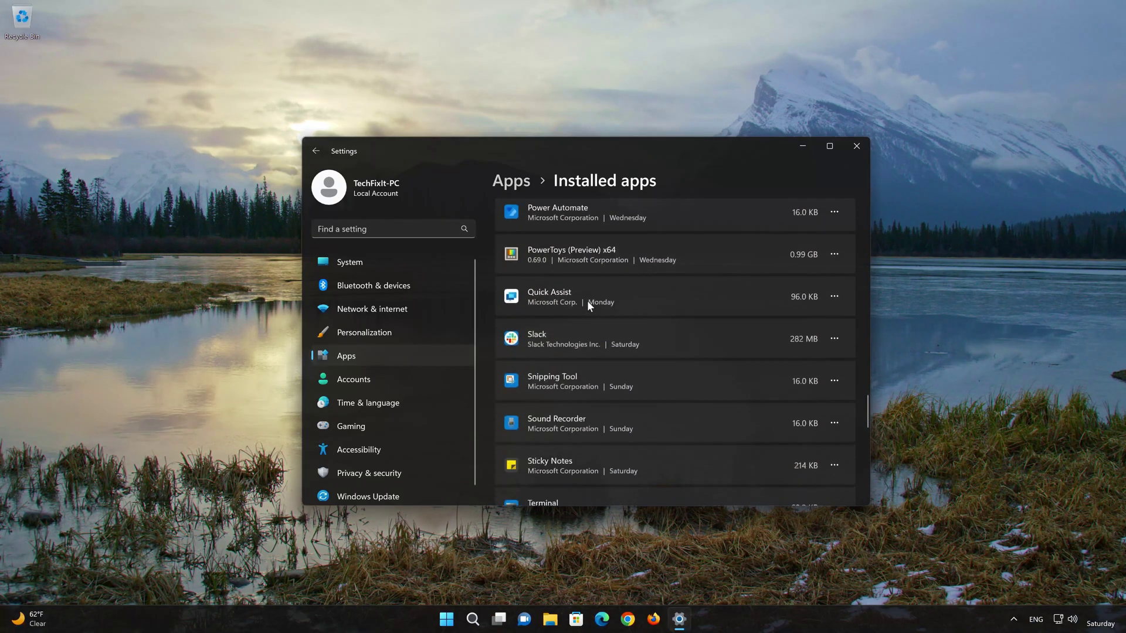
scroll(588, 302, down, 5)
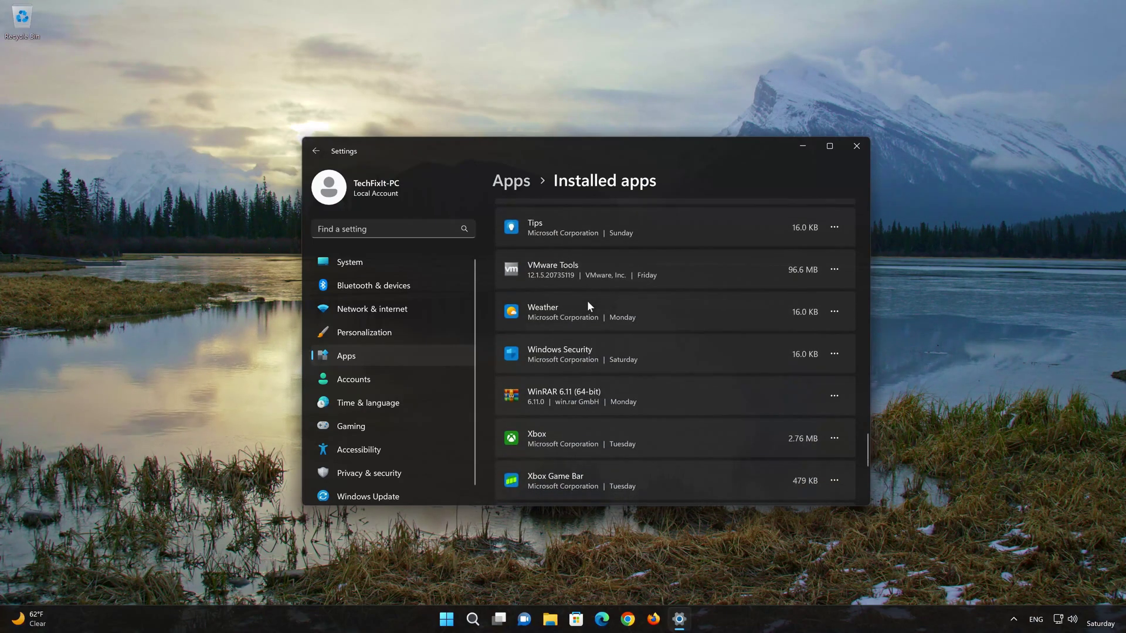
scroll(588, 302, up, 5)
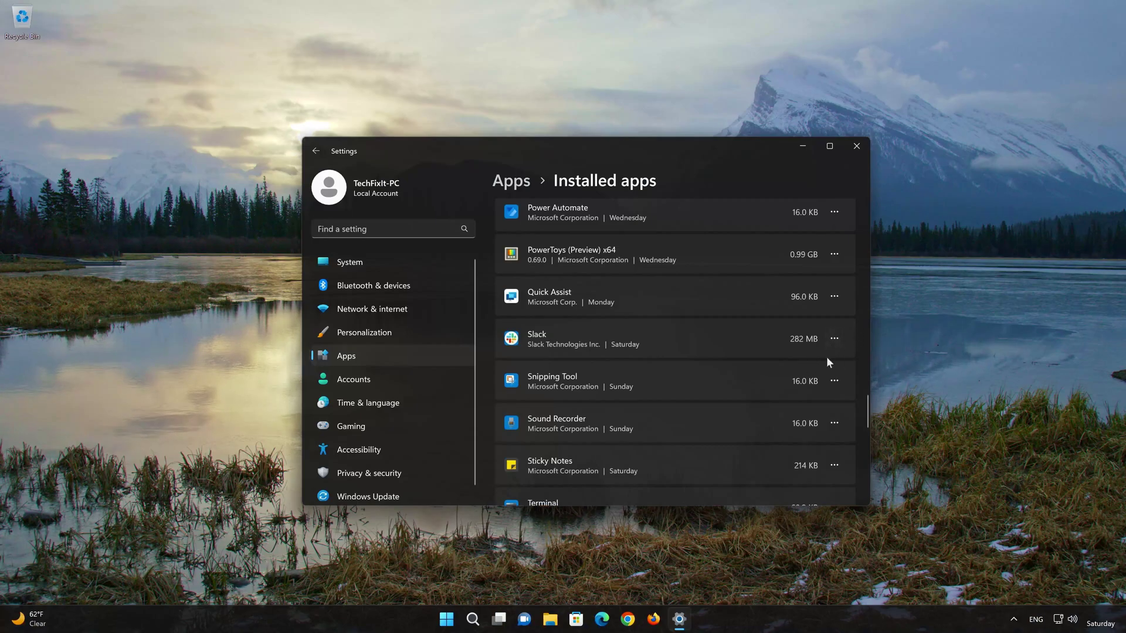
Open Slack's Advanced options and scroll down to its Repair and Reset section
click(834, 339)
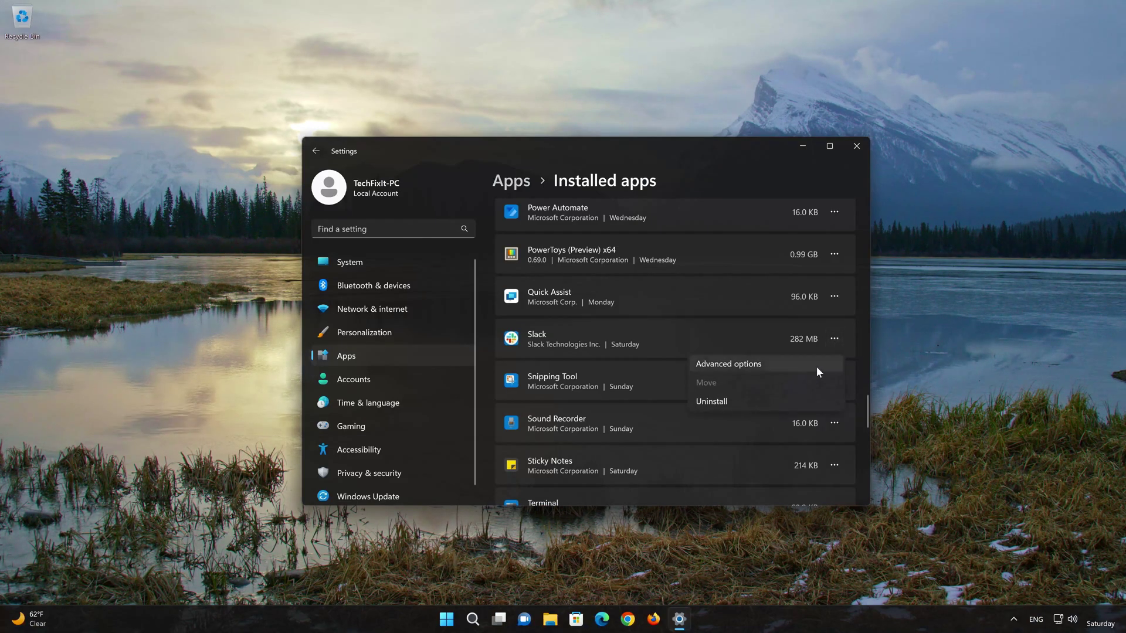
click(737, 366)
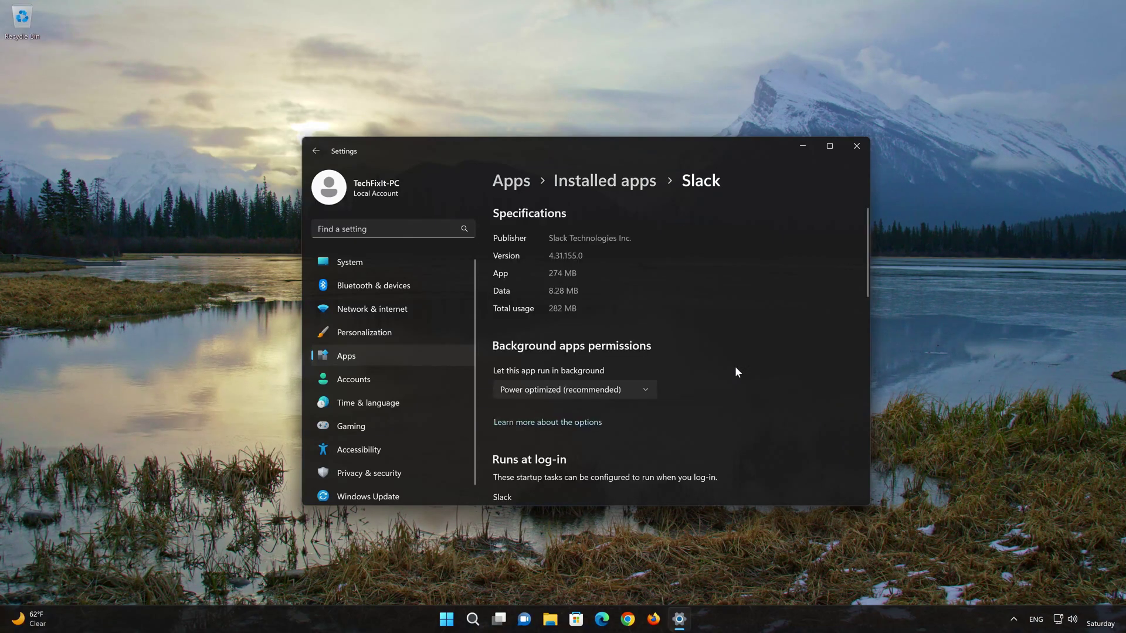
scroll(736, 370, down, 10)
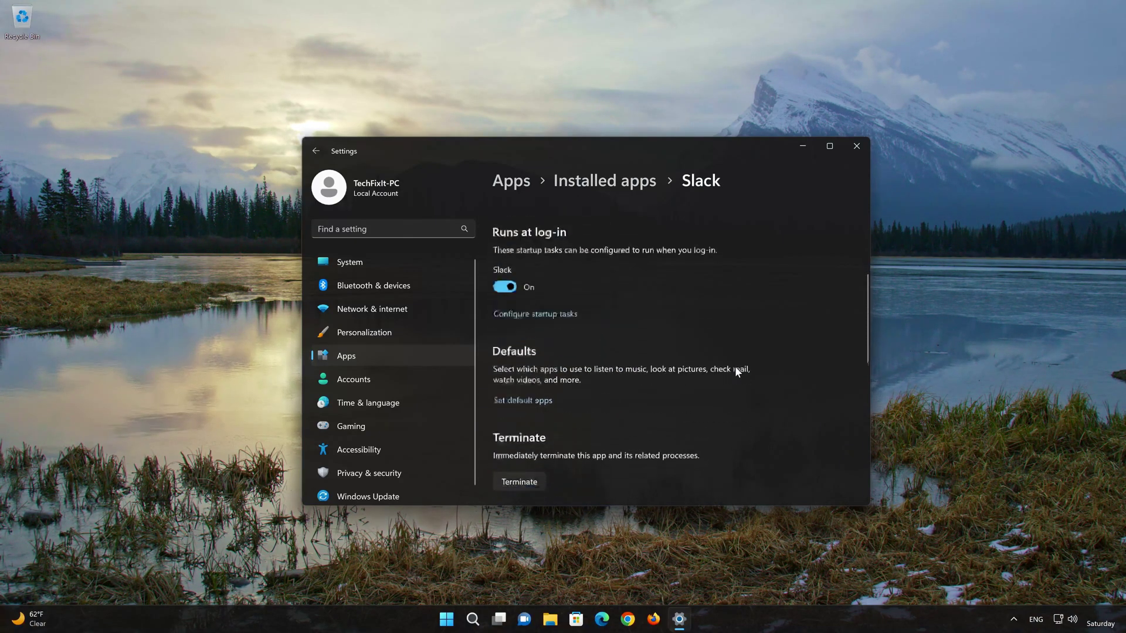
scroll(737, 372, down, 1)
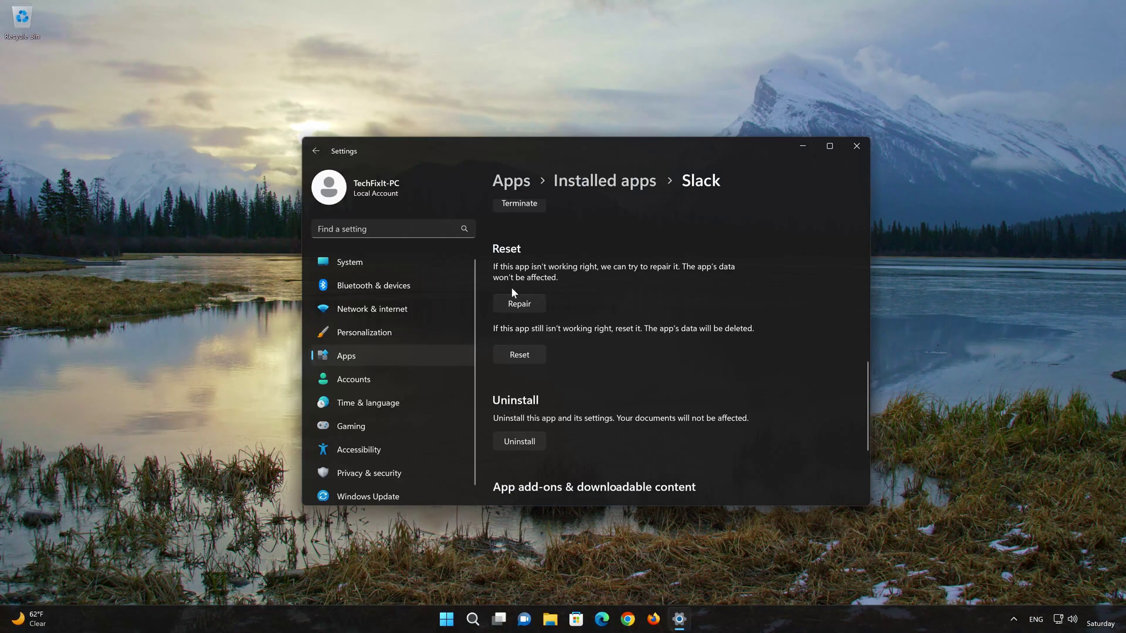
Repair Slack, then reset it, confirming deletion of its app data
click(512, 306)
click(521, 356)
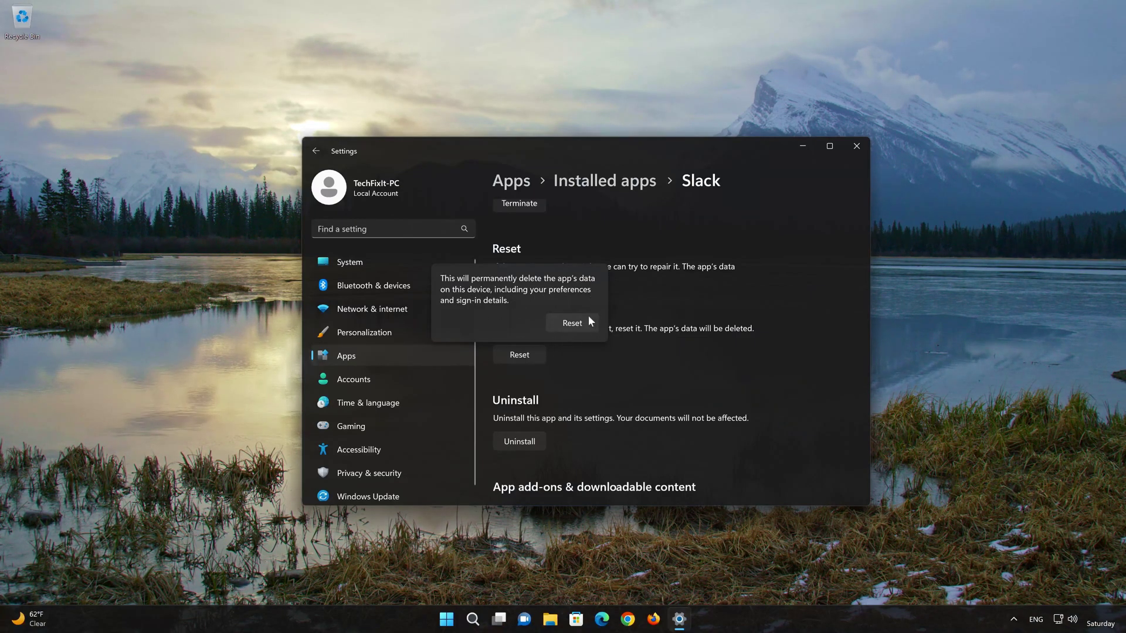
click(571, 323)
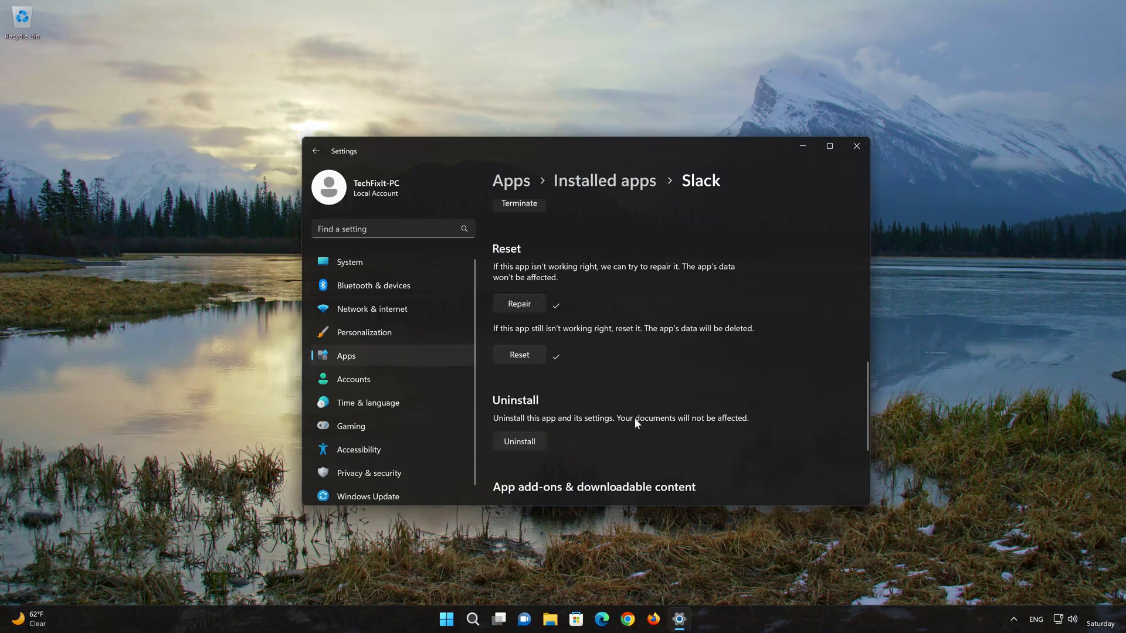
Uninstall Slack, confirming in the flyout, then close the Settings window
click(527, 444)
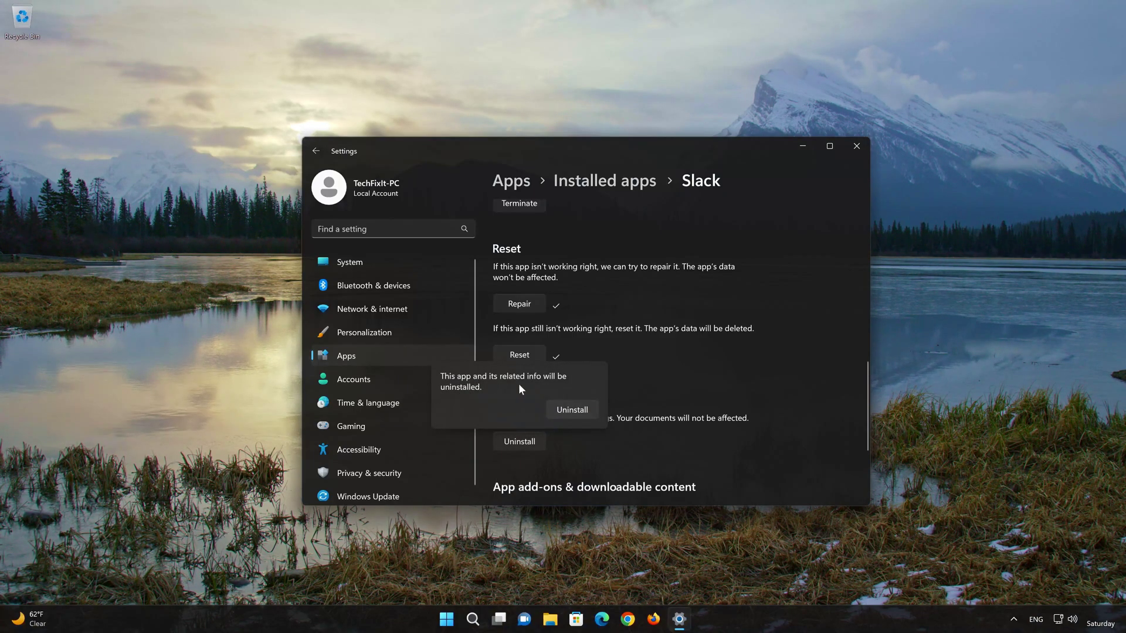
click(579, 410)
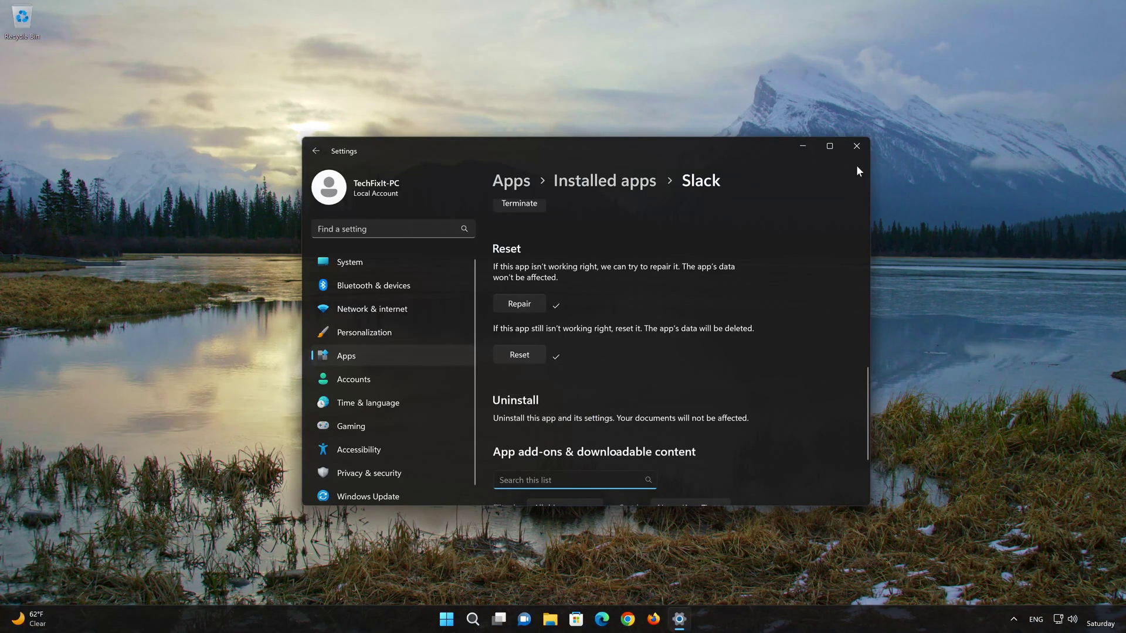
click(856, 146)
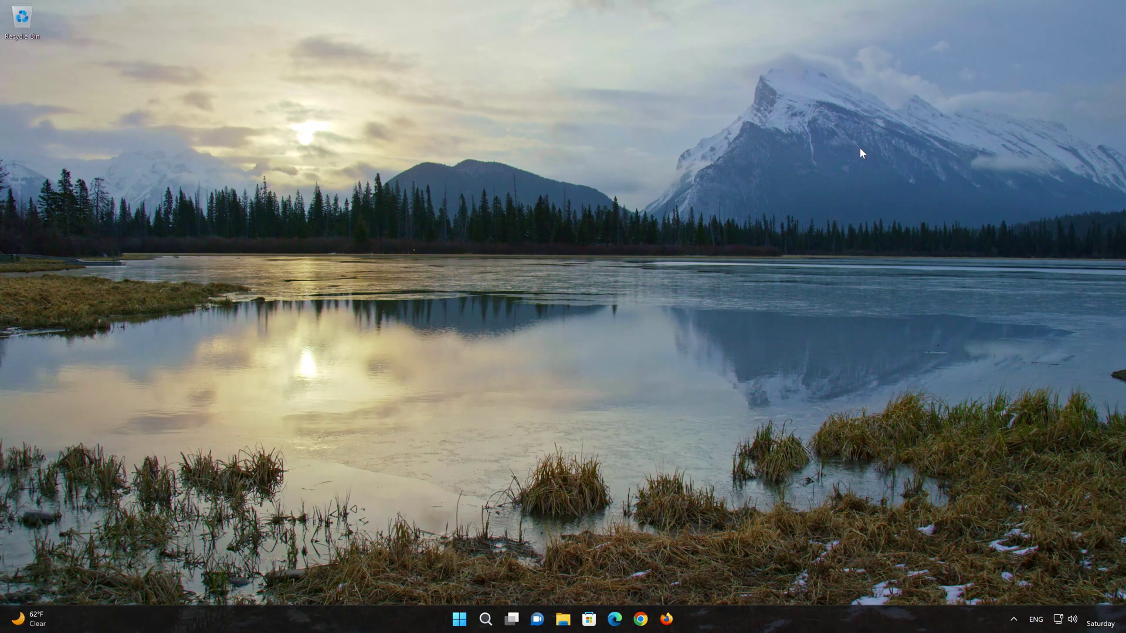
Search Microsoft Store for 'slack' and open the Slack app's product page
click(588, 619)
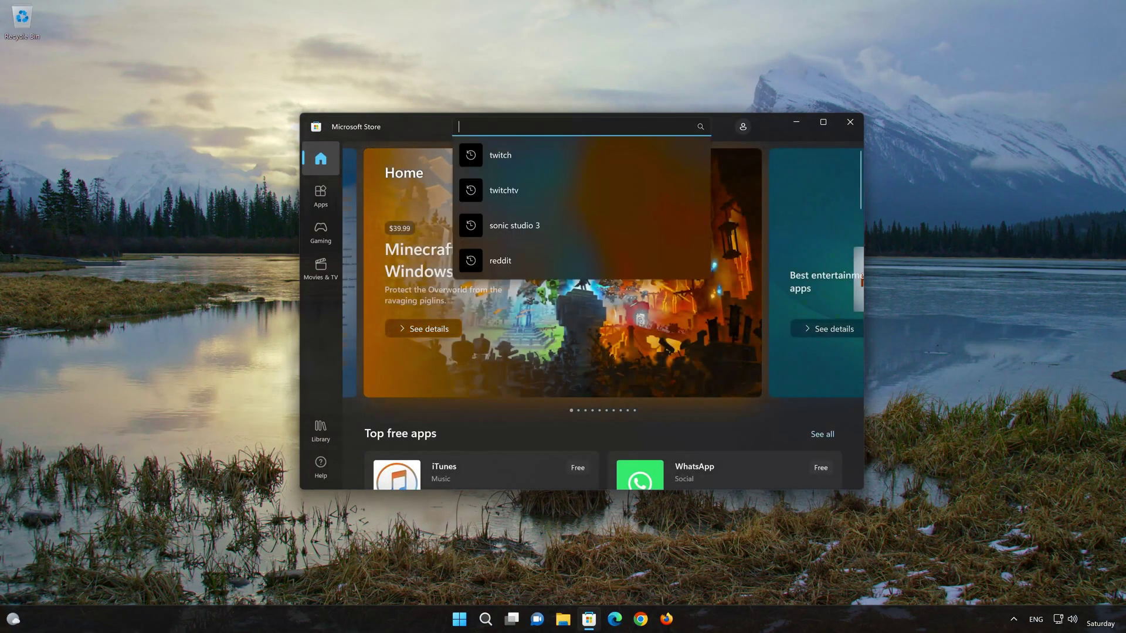
text(slack)
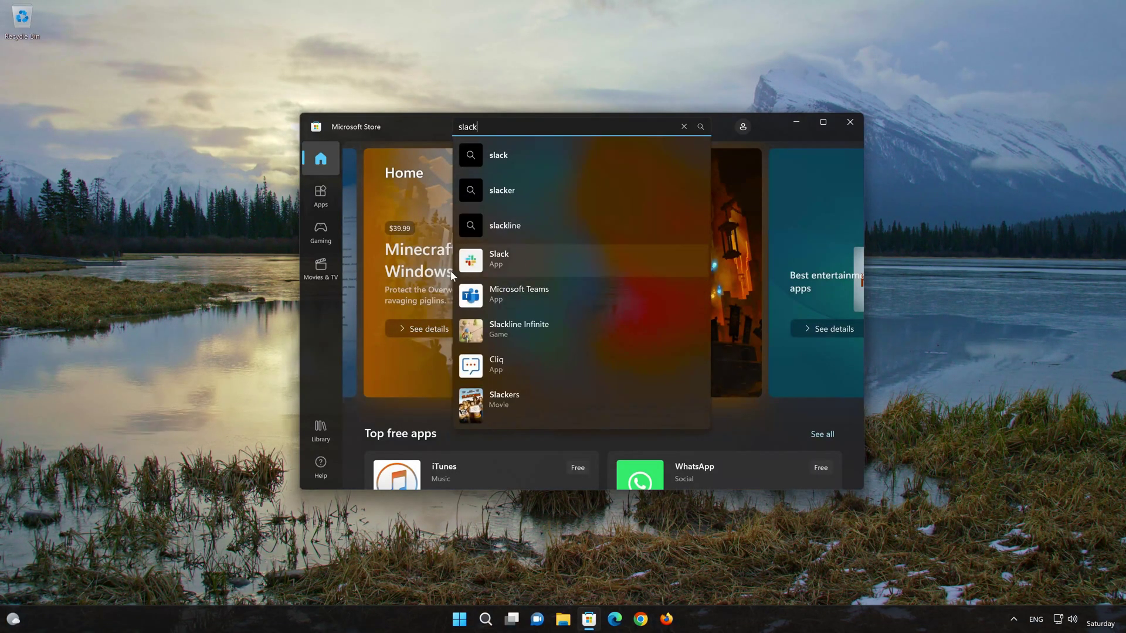
click(531, 258)
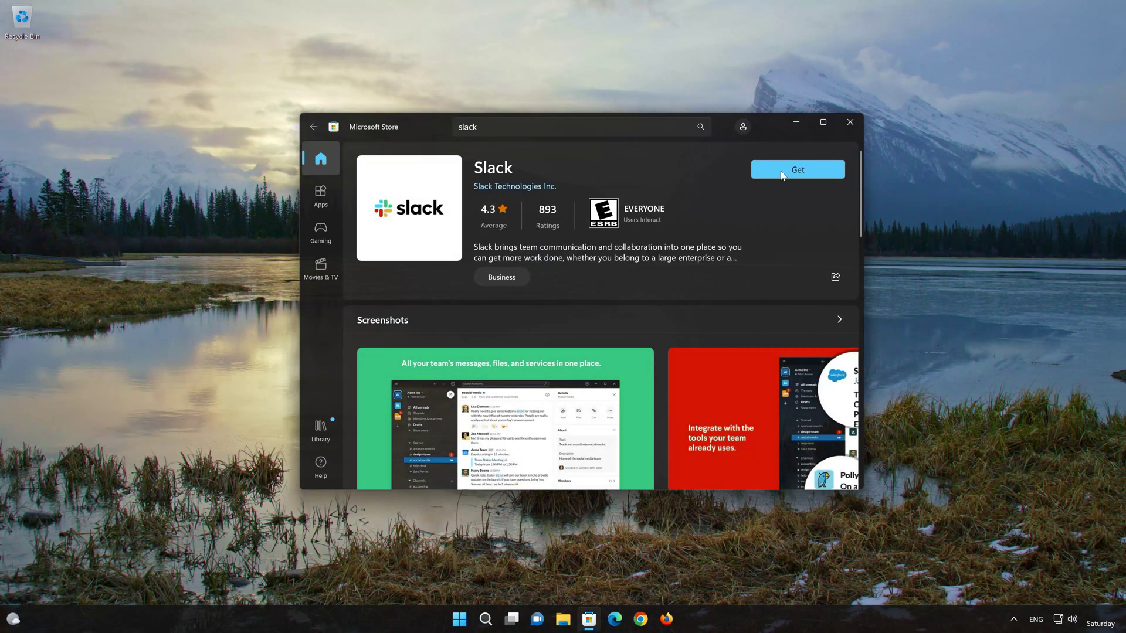
Install Slack from its Microsoft Store page using Get
click(796, 170)
Launch the newly installed Slack app from its Store page
click(793, 174)
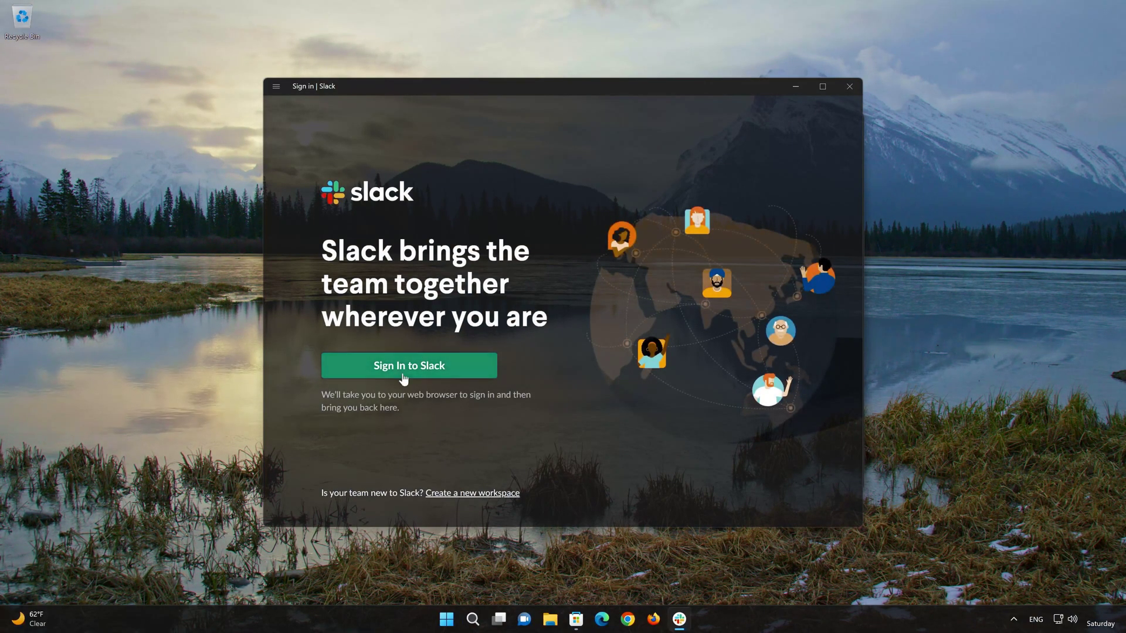
Start Slack sign-in, bringing up the 'Sign in to Slack' page in Firefox
click(410, 368)
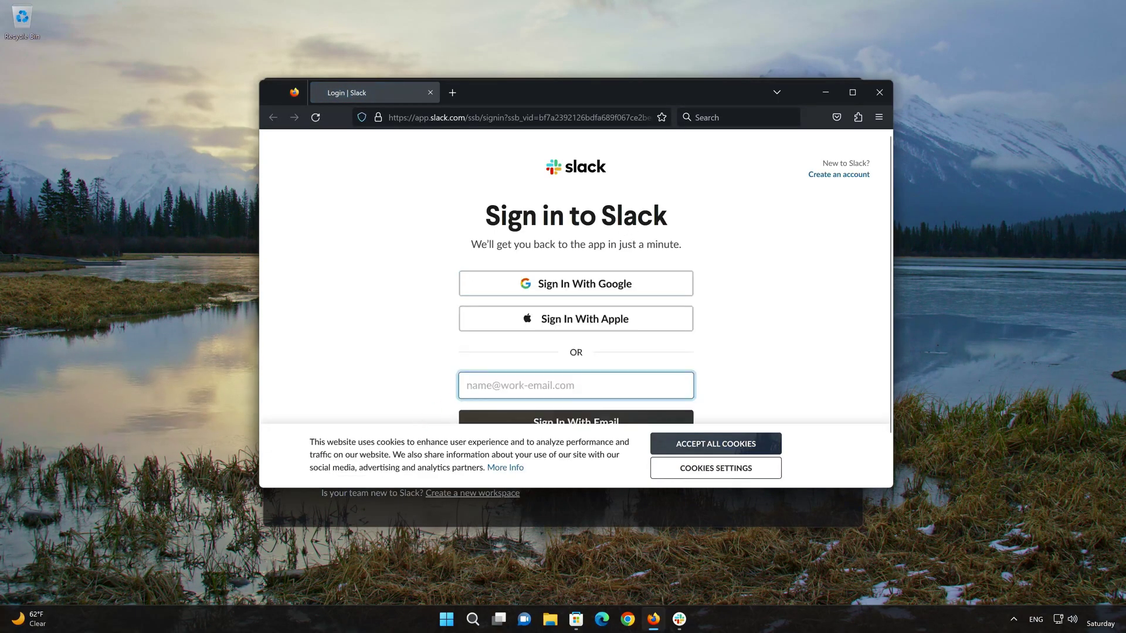
Close Firefox and Slack, then browse Slack's Store screenshots to number 3 of 4
click(887, 89)
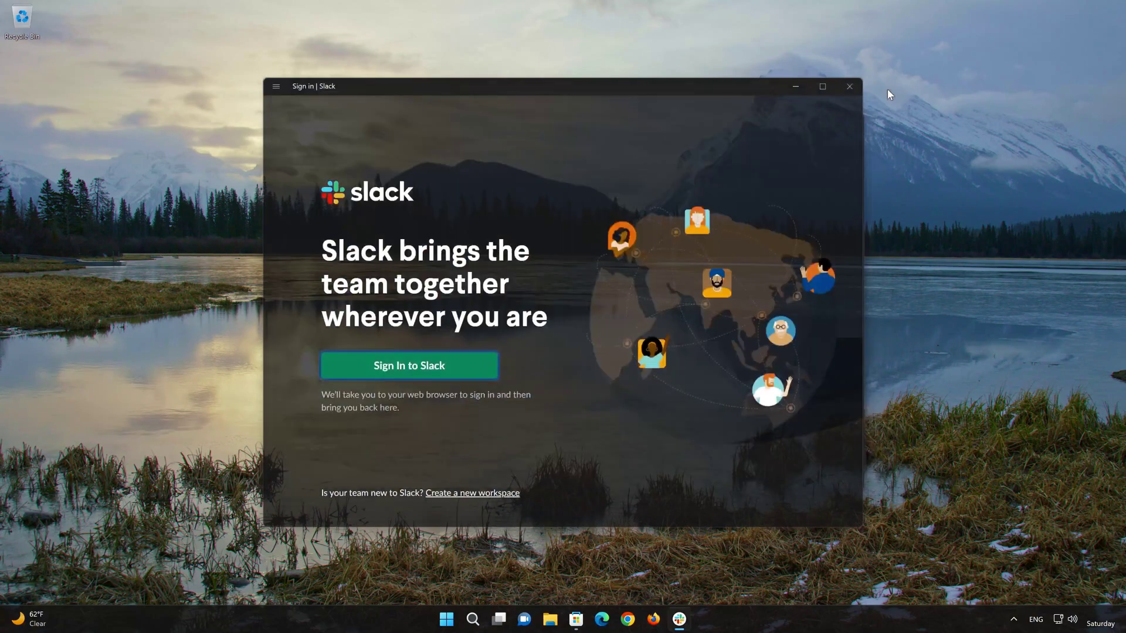
click(854, 88)
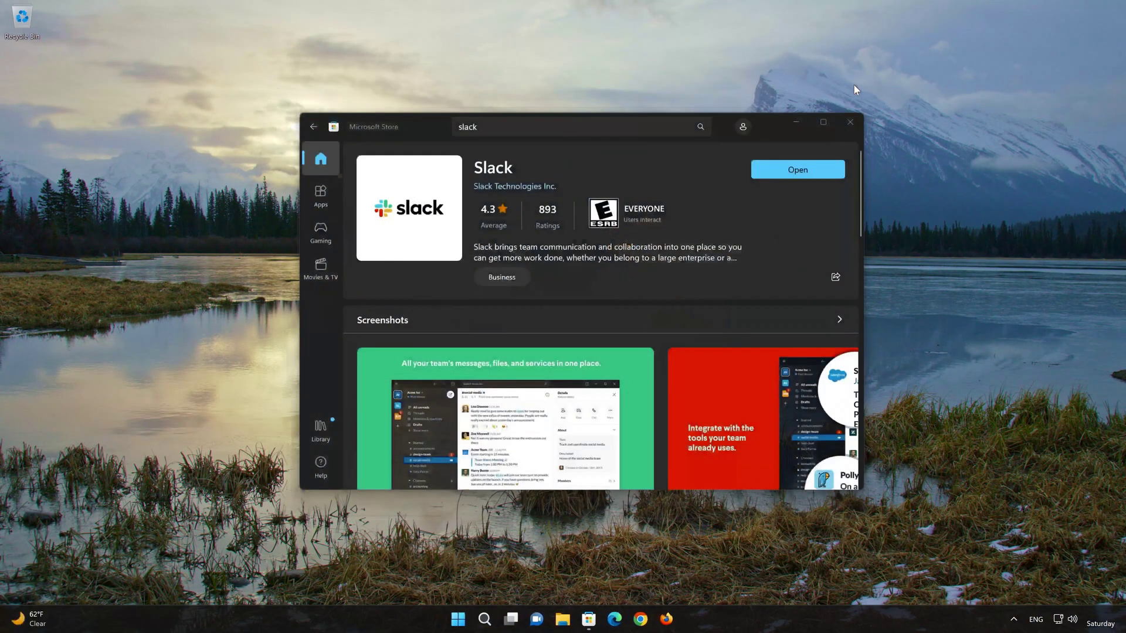
click(548, 409)
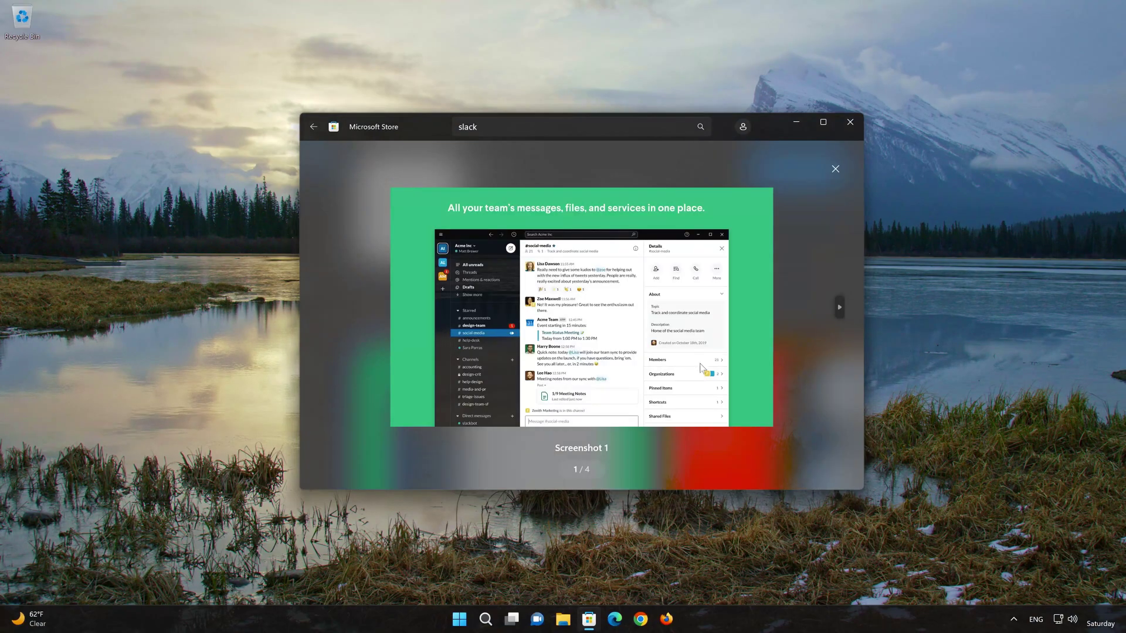
click(841, 306)
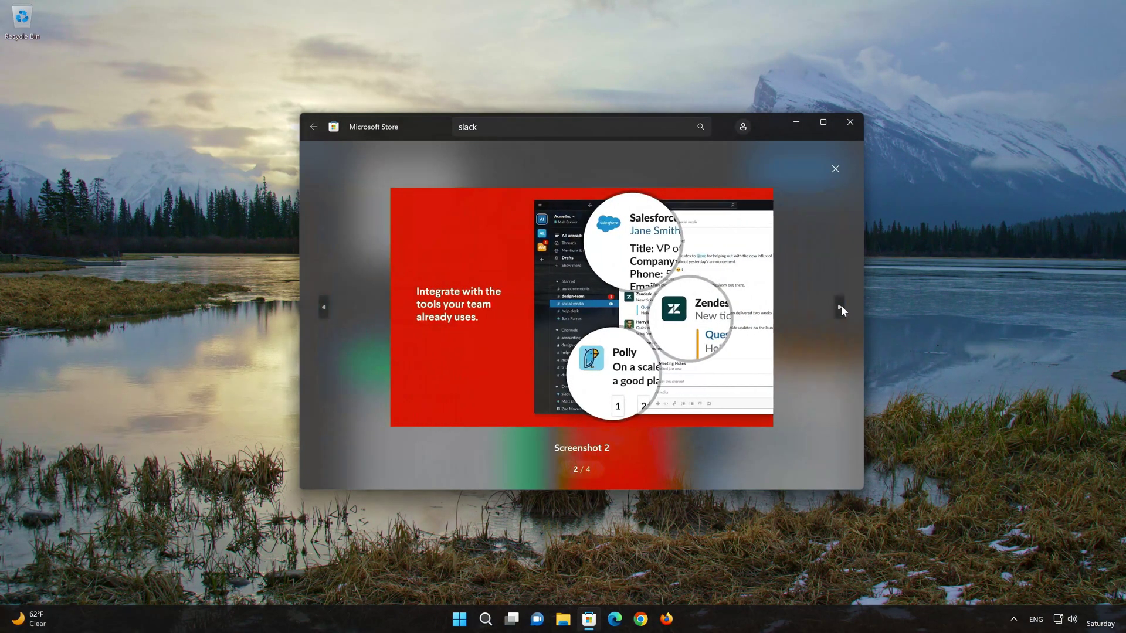
click(841, 308)
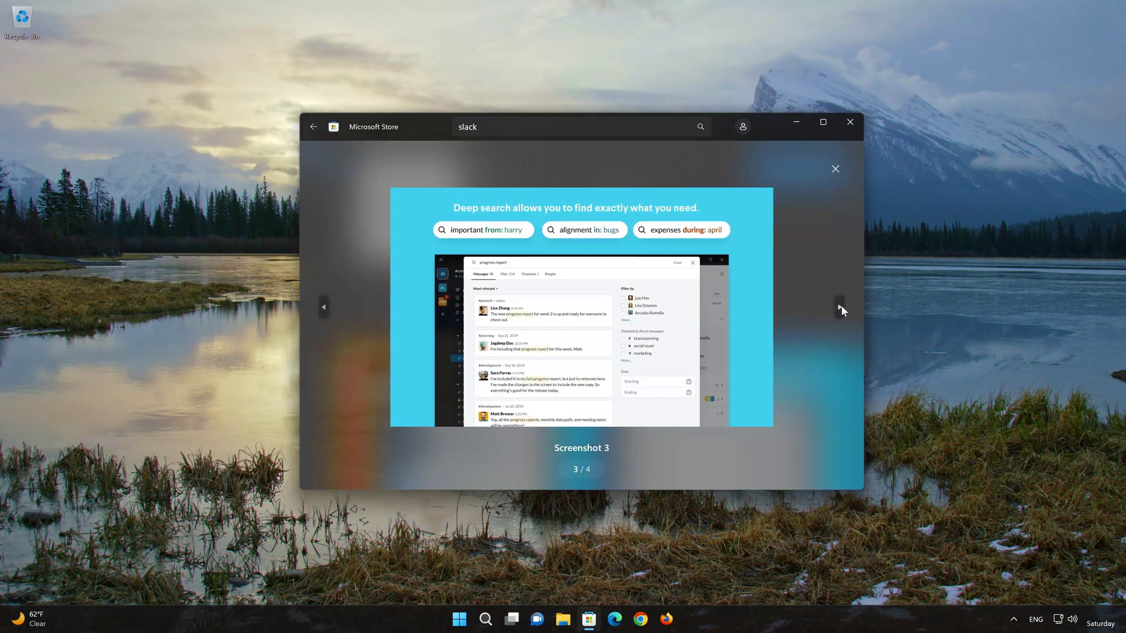